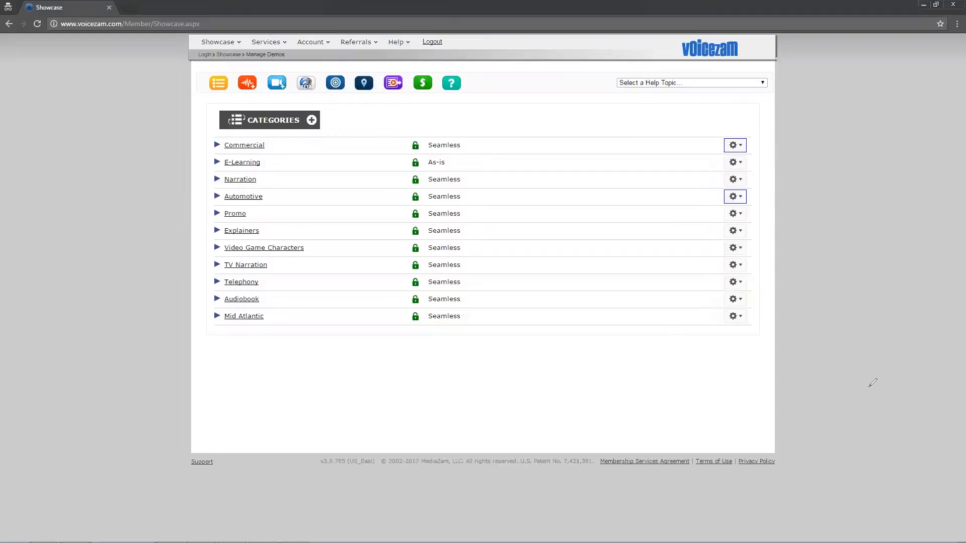
Begin adding media and set the upload category to a new custom category named Test
{"action": "mouse_move", "coordinate": [313, 101]}
{"action": "left_mouse_down"}
{"action": "mouse_move", "coordinate": [350, 130]}
{"action": "mouse_move", "coordinate": [311, 105]}
{"action": "left_mouse_up"}
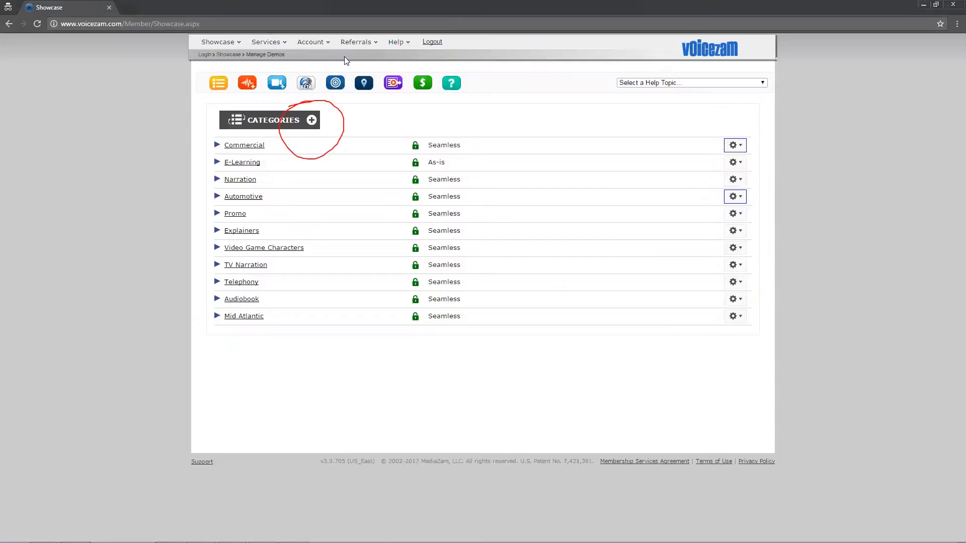
{"action": "left_click", "coordinate": [312, 120]}
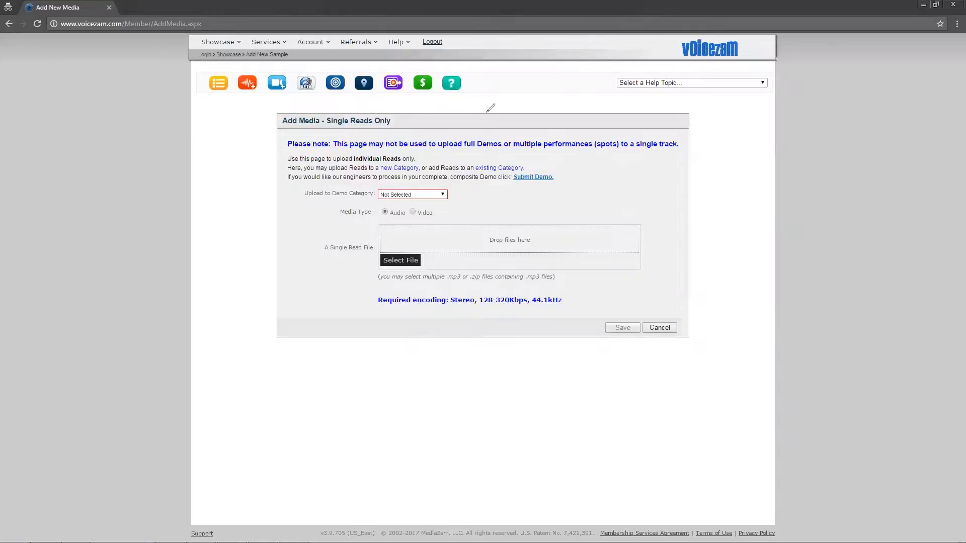
{"action": "left_click", "coordinate": [440, 196]}
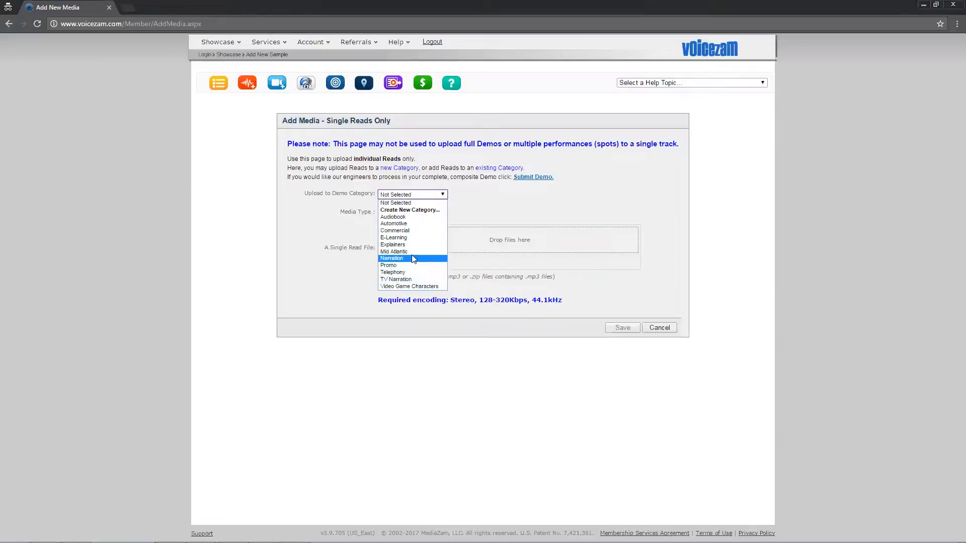
{"action": "left_click", "coordinate": [425, 211]}
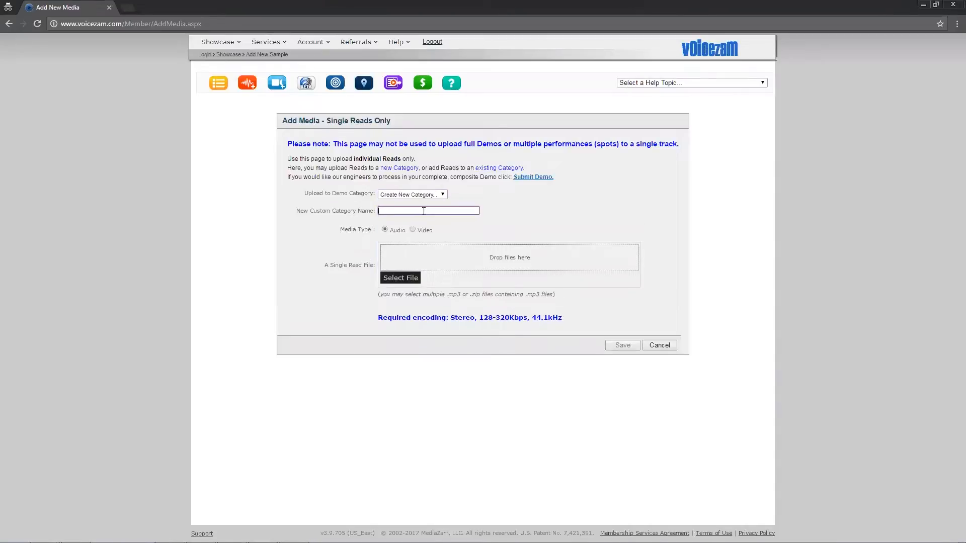
{"action": "type", "text": "Test"}
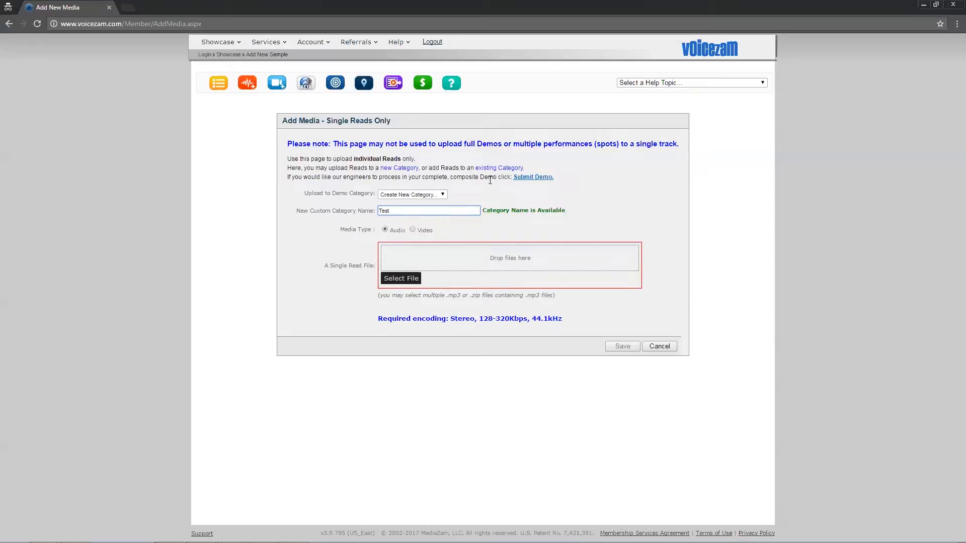
Upload Honda.mp3, PizzaHut.mp3 and VR.mp3 to the Test category, confirming that they contain single performances
{"action": "left_click", "coordinate": [410, 283]}
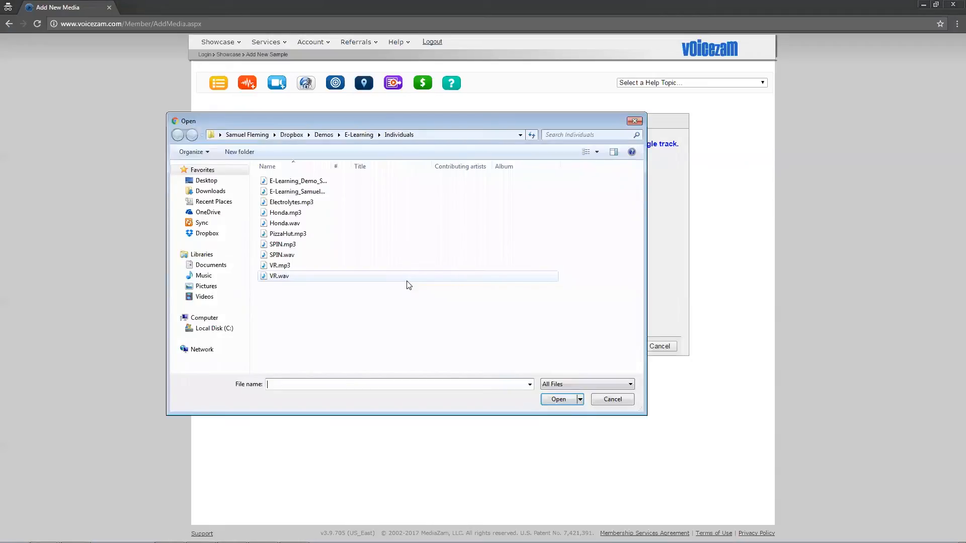
{"action": "left_click", "coordinate": [288, 217]}
{"action": "left_click", "coordinate": [298, 235], "text": "ctrl"}
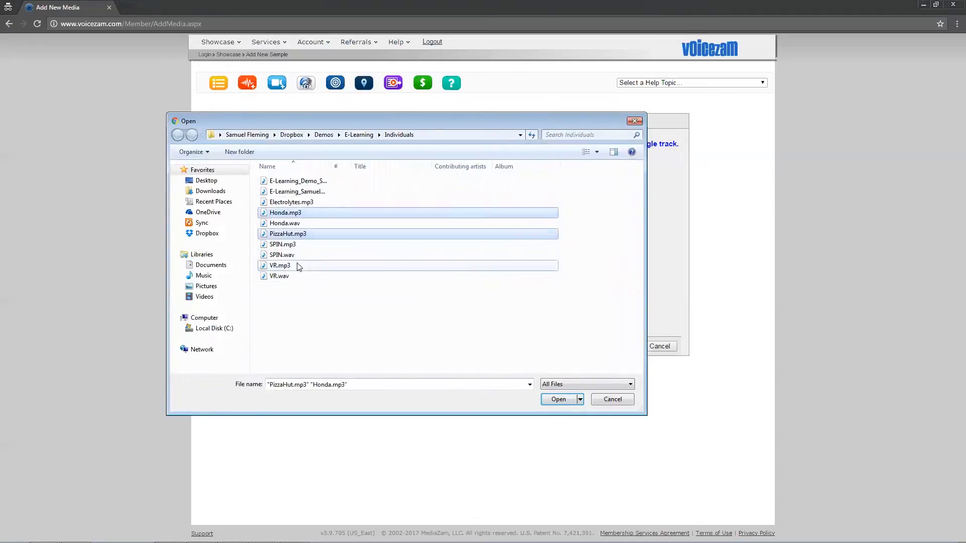
{"action": "left_click", "coordinate": [298, 266], "text": "ctrl"}
{"action": "left_click", "coordinate": [561, 401]}
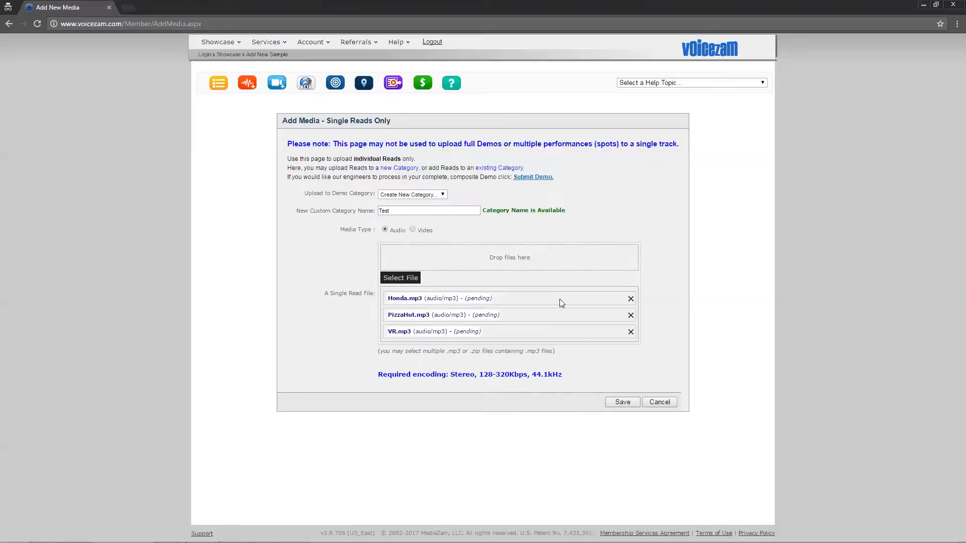
{"action": "left_click", "coordinate": [629, 402]}
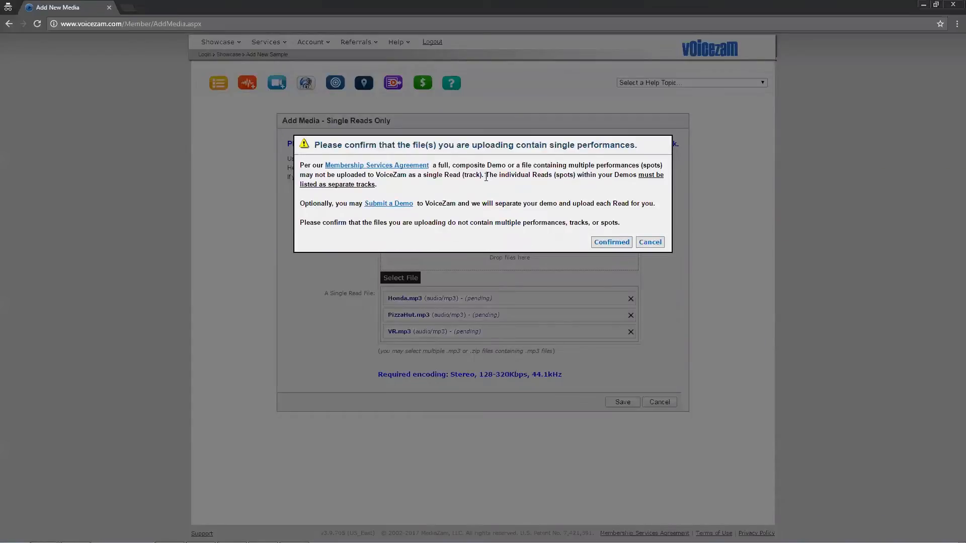
{"action": "left_click", "coordinate": [617, 244]}
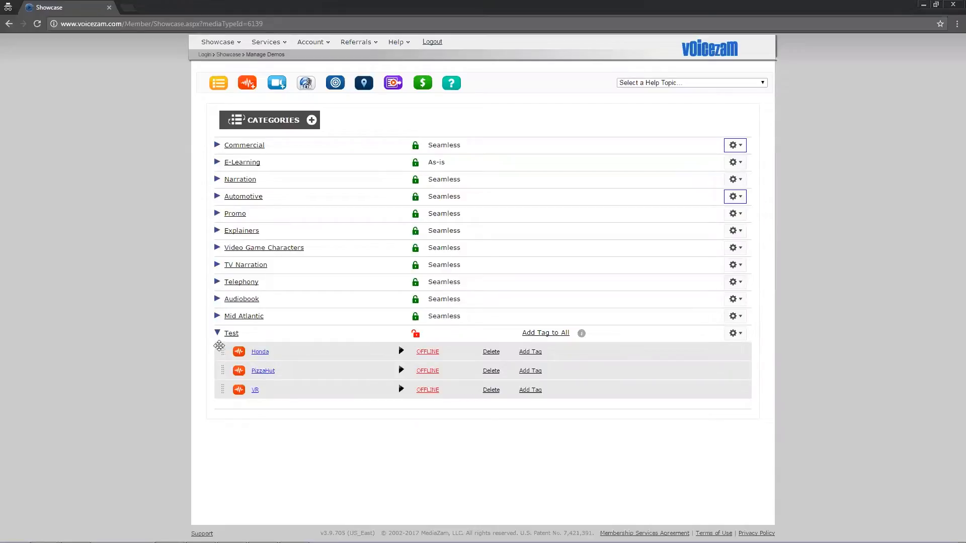
Move the PizzaHut read above Honda in the Test category and rename it How to make pizza
{"action": "mouse_move", "coordinate": [221, 348]}
{"action": "left_mouse_down"}
{"action": "mouse_move", "coordinate": [219, 371]}
{"action": "mouse_move", "coordinate": [222, 351]}
{"action": "left_mouse_up"}
{"action": "left_click_drag", "start_coordinate": [222, 350], "coordinate": [218, 390]}
{"action": "left_click", "coordinate": [274, 351]}
{"action": "left_click", "coordinate": [277, 346]}
{"action": "left_click", "coordinate": [279, 353]}
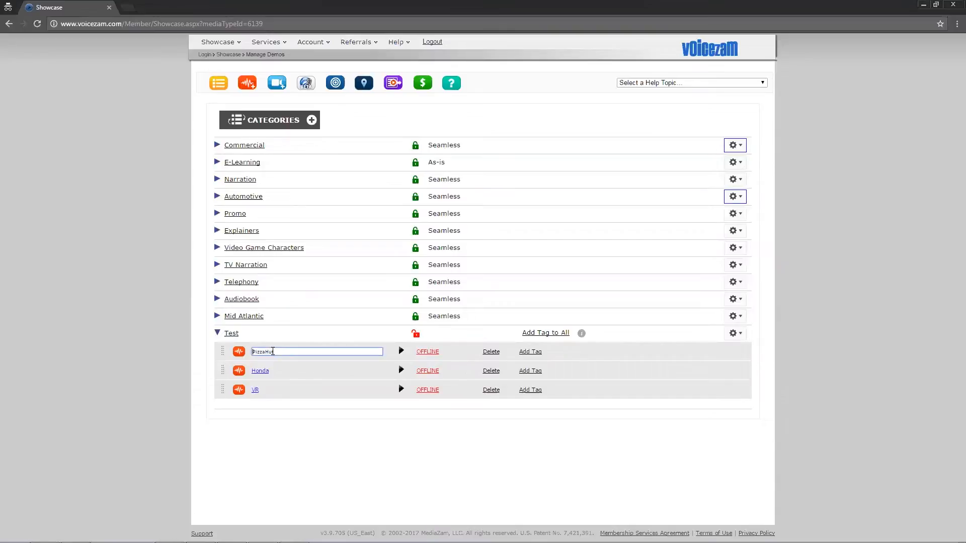
{"action": "key", "text": "BackSpace"}
{"action": "key", "text": "BackSpace"}
{"action": "key", "text": "BackSpace"}
{"action": "key", "text": "BackSpace"}
{"action": "key", "text": "BackSpace"}
{"action": "type", "text": "How to make pizz"}
{"action": "key", "text": "Return"}
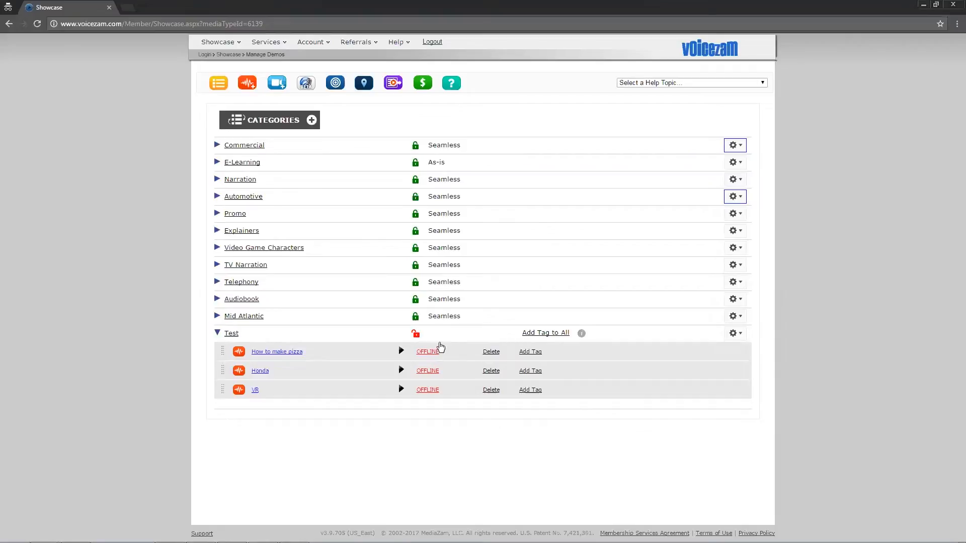
Toggle the online status of the How to make pizza and Honda reads and set both back to OFFLINE
{"action": "left_click", "coordinate": [428, 354]}
{"action": "left_click", "coordinate": [427, 373]}
{"action": "left_click", "coordinate": [429, 373]}
{"action": "left_click", "coordinate": [428, 353]}
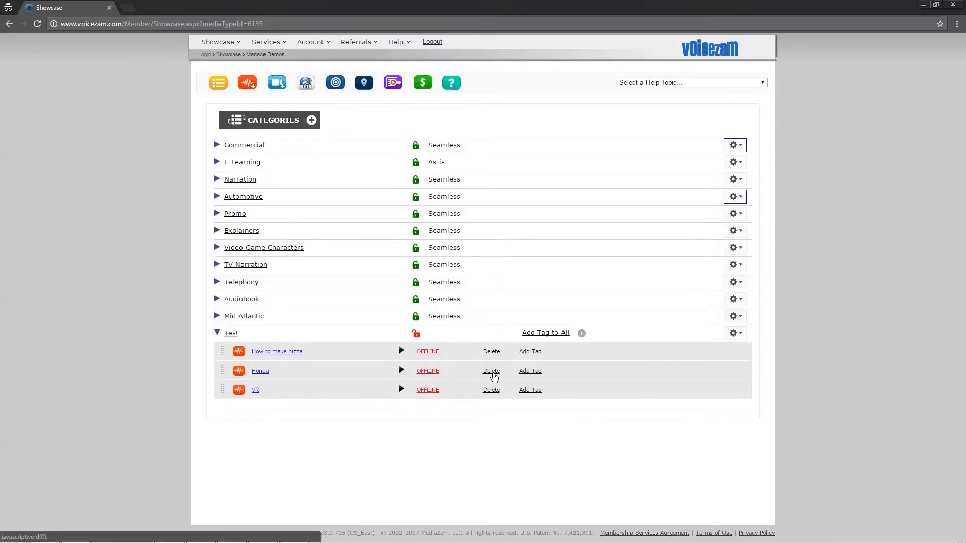
Request deletion of the Honda read in the Test category and decline the confirmation
{"action": "left_click", "coordinate": [492, 372]}
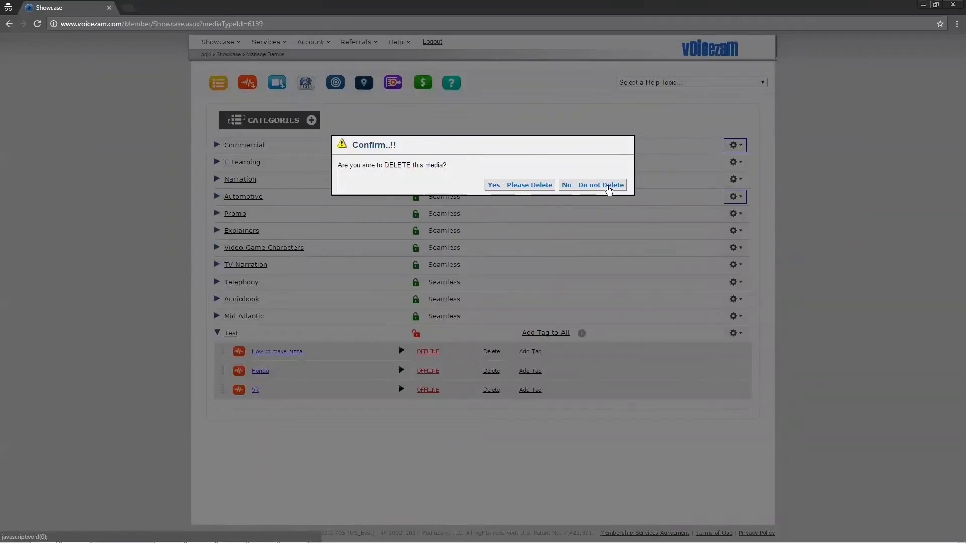
{"action": "left_click", "coordinate": [608, 187]}
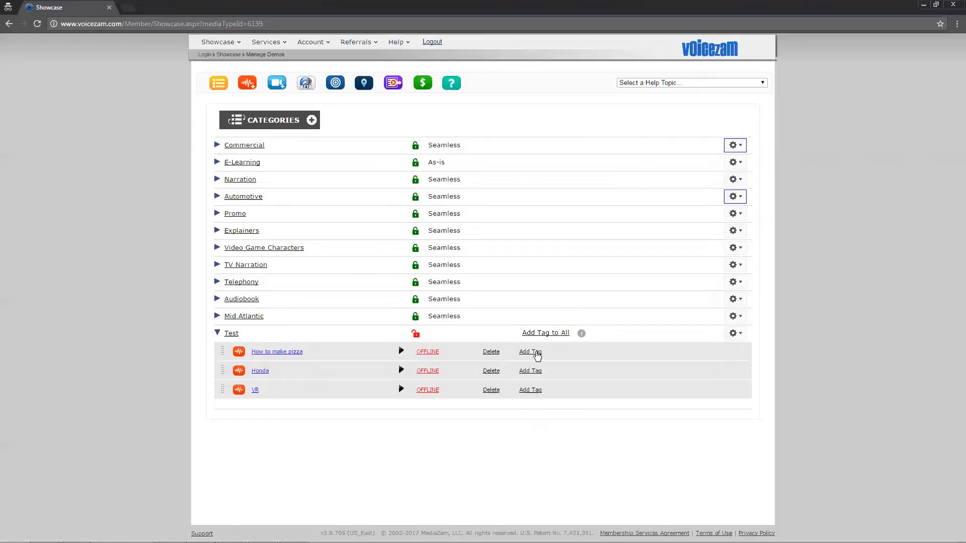
Add the tag Pizza Hut to the How to make pizza read
{"action": "left_click", "coordinate": [537, 353]}
{"action": "type", "text": "Pizza Hut"}
{"action": "key", "text": "Return"}
Add the tag ELearning to all reads in the Test category at once
{"action": "left_click", "coordinate": [557, 336]}
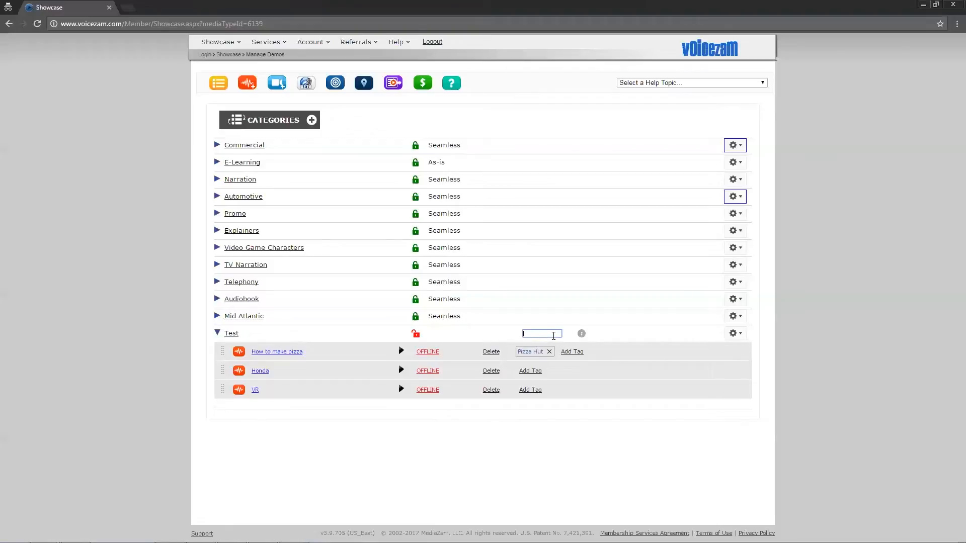
{"action": "type", "text": "E-Learning"}
{"action": "key", "text": "Return"}
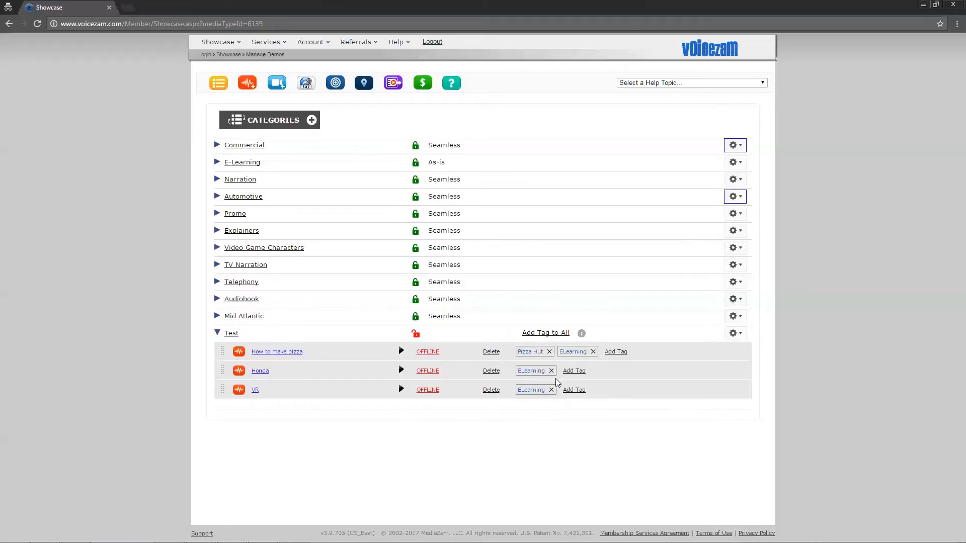
Add the tag Honda to the Honda read in the Test category
{"action": "left_click", "coordinate": [576, 371]}
{"action": "type", "text": "Honda"}
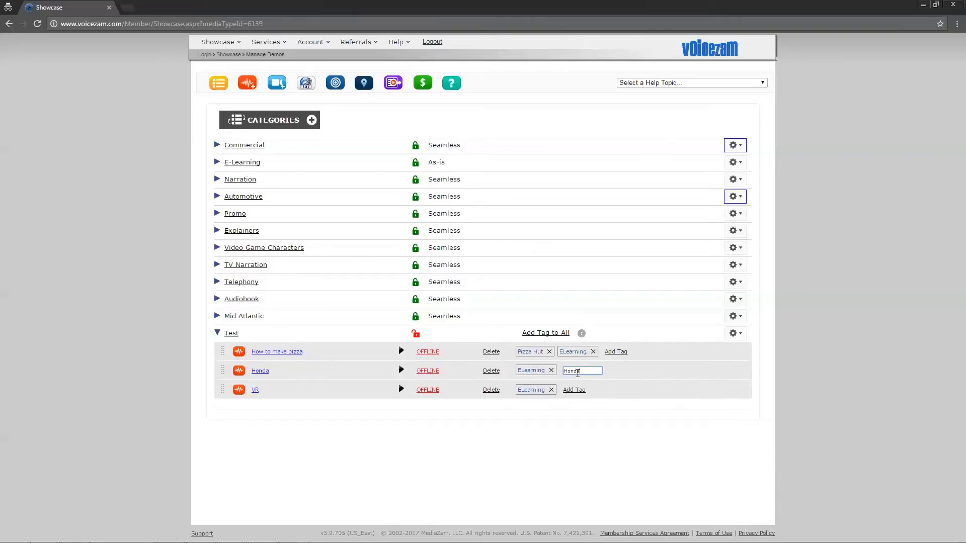
{"action": "key", "text": "Return"}
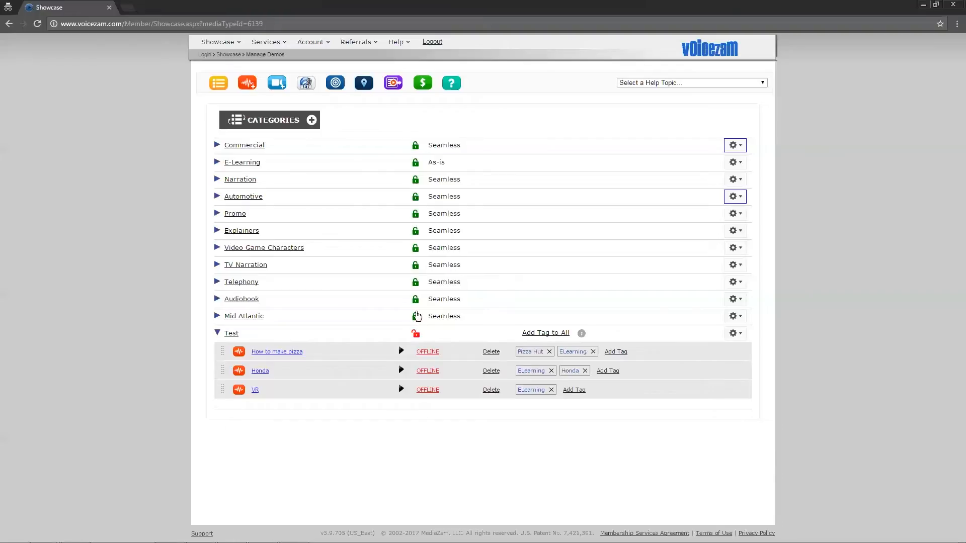
Lock the Test category with the Seamless playback mode, continuing without setting its reads online
{"action": "left_click", "coordinate": [415, 335]}
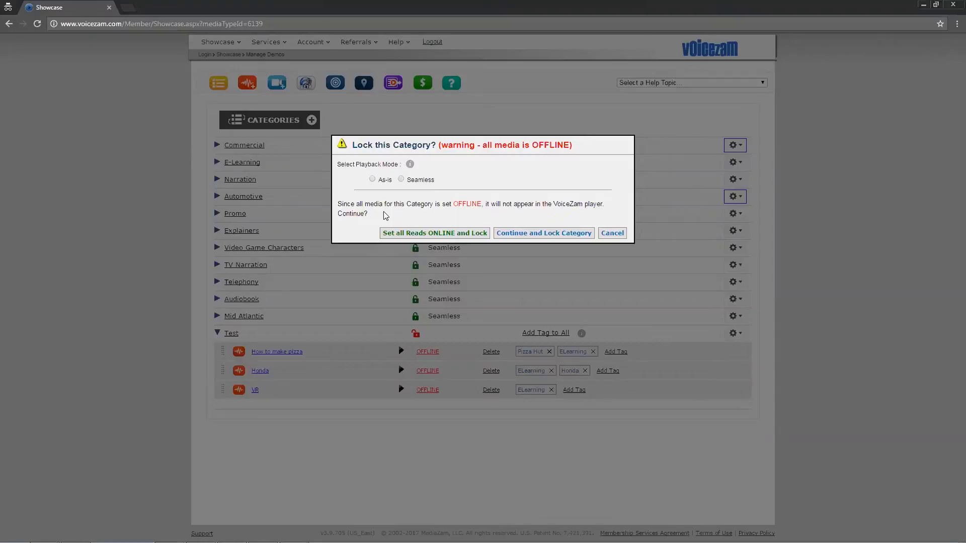
{"action": "left_click", "coordinate": [401, 180]}
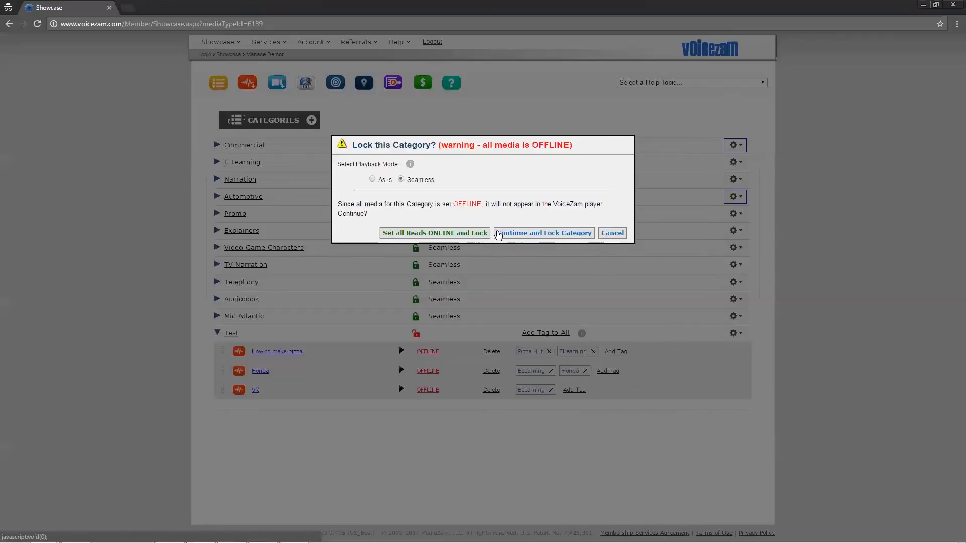
{"action": "left_click", "coordinate": [551, 234]}
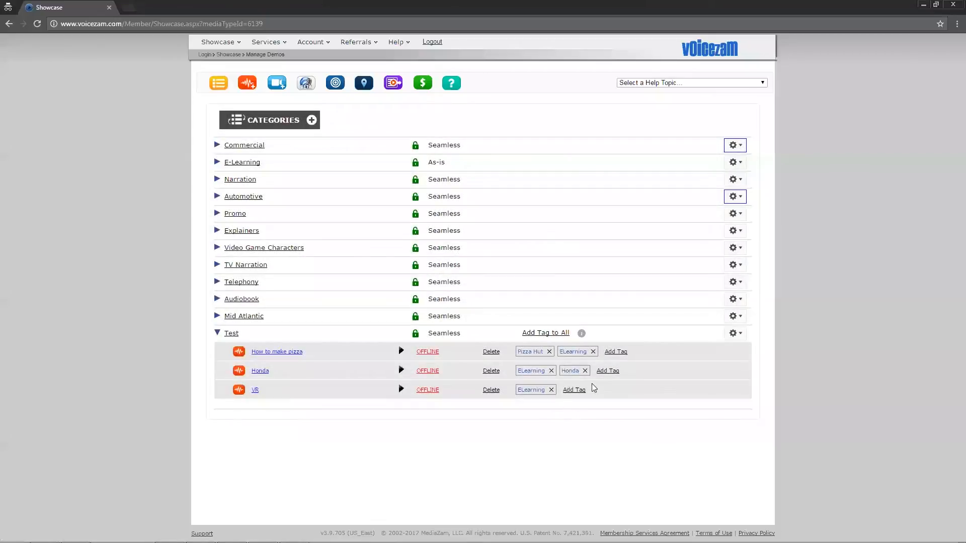
Add VR.mp3 as another read to the existing Test category, confirming that it is a single performance
{"action": "left_click", "coordinate": [740, 336]}
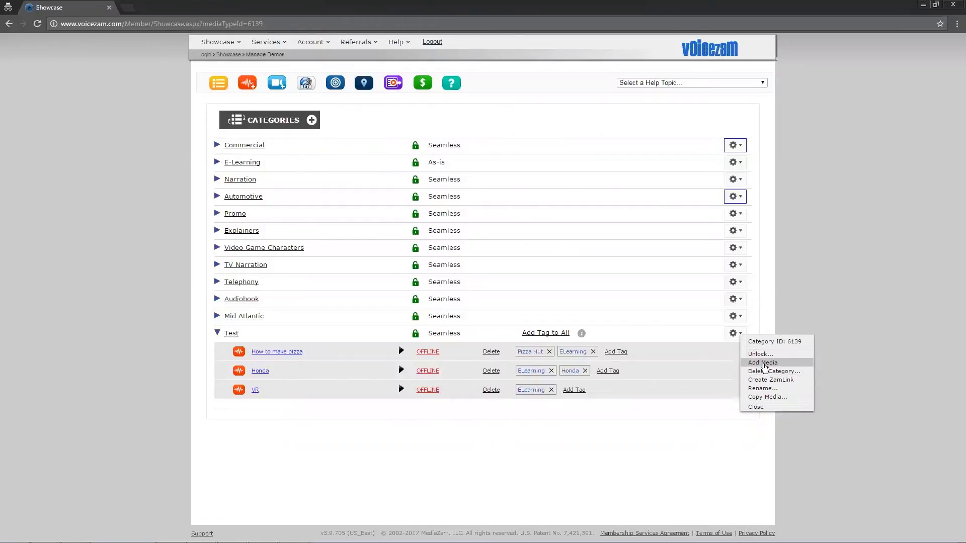
{"action": "left_click", "coordinate": [763, 363]}
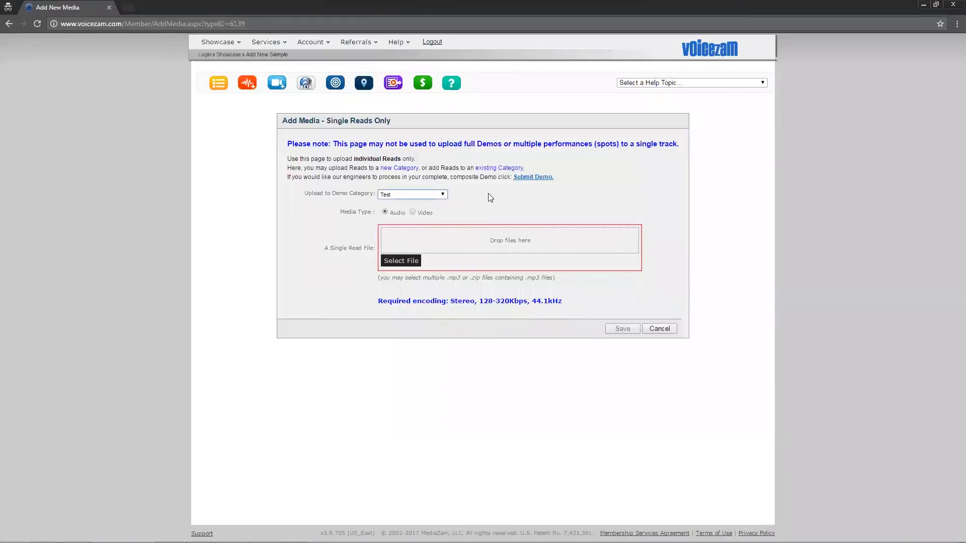
{"action": "left_click", "coordinate": [427, 197]}
{"action": "left_click", "coordinate": [427, 196]}
{"action": "left_click", "coordinate": [415, 262]}
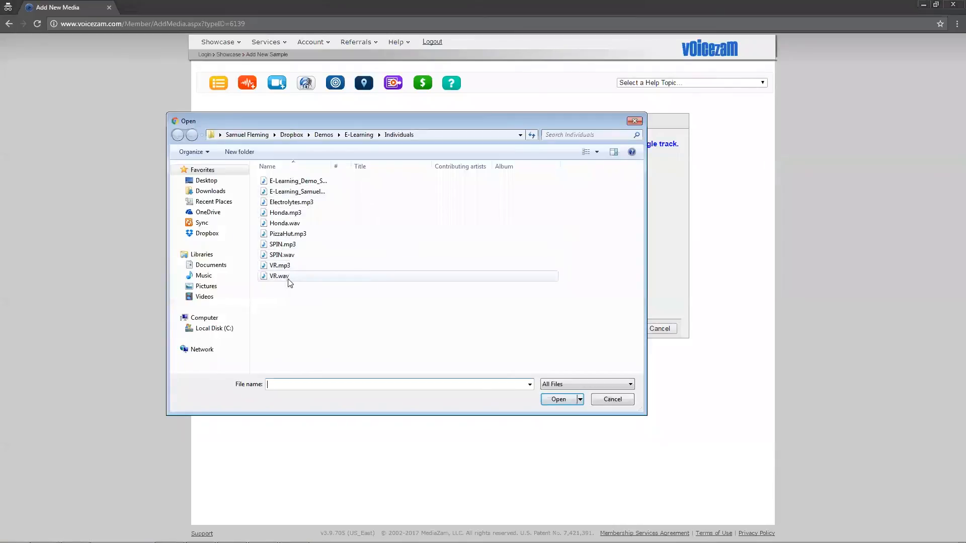
{"action": "left_click", "coordinate": [285, 266]}
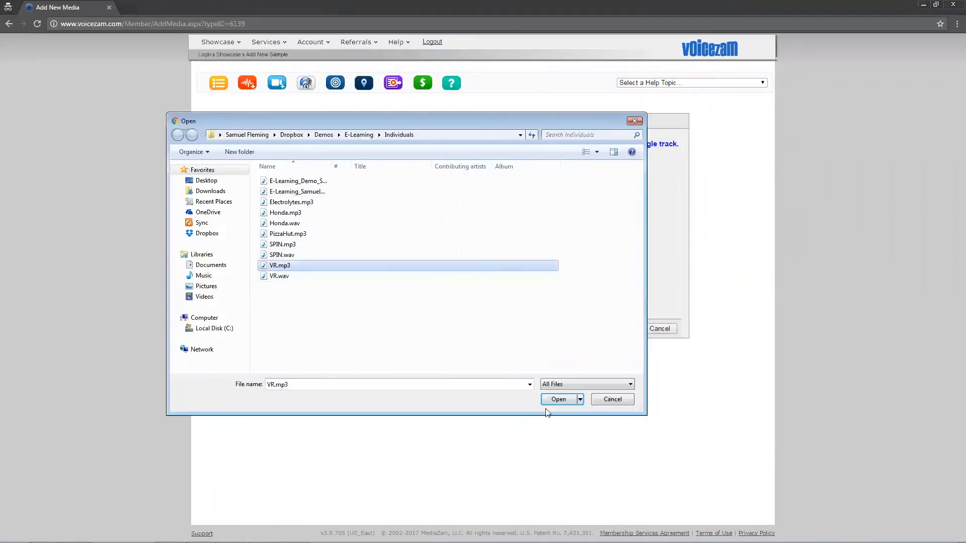
{"action": "left_click", "coordinate": [557, 401]}
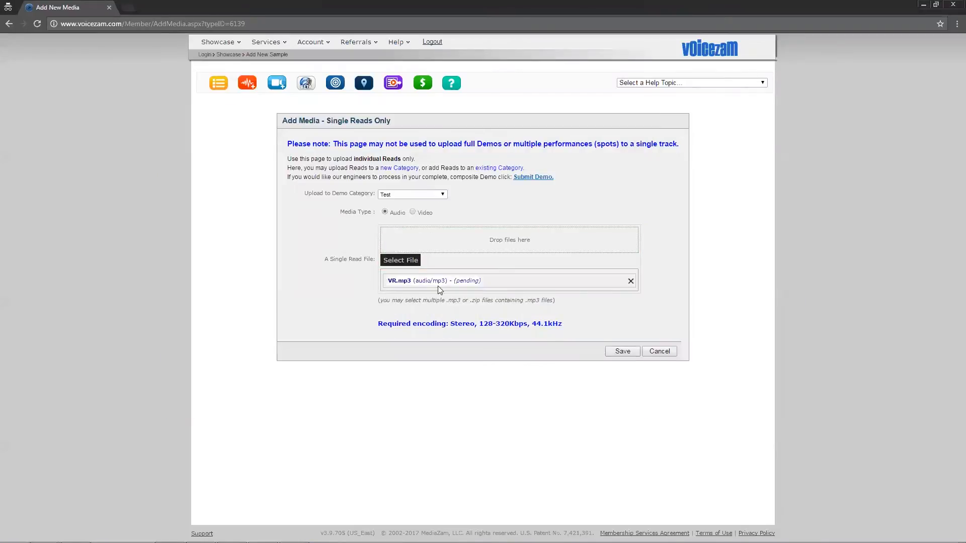
{"action": "left_click", "coordinate": [623, 352]}
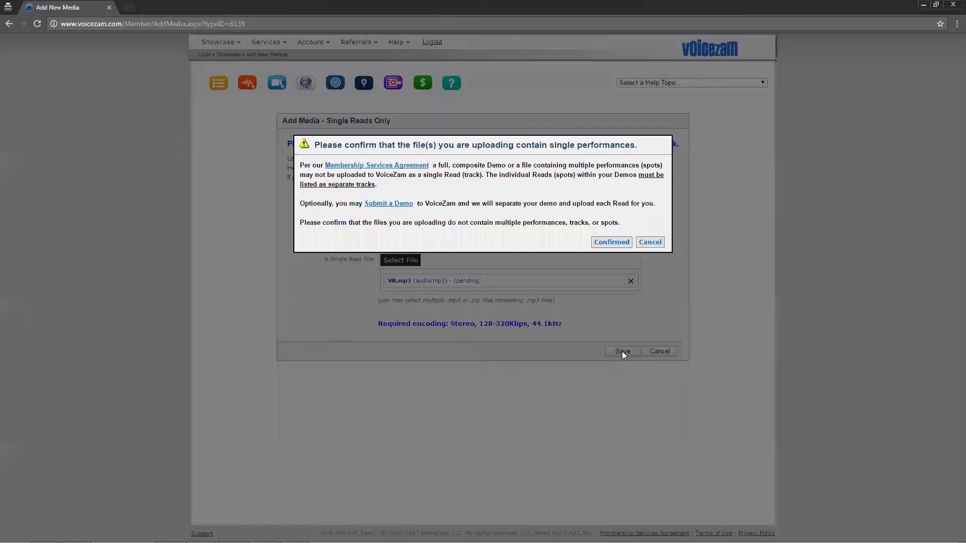
{"action": "left_click", "coordinate": [611, 242]}
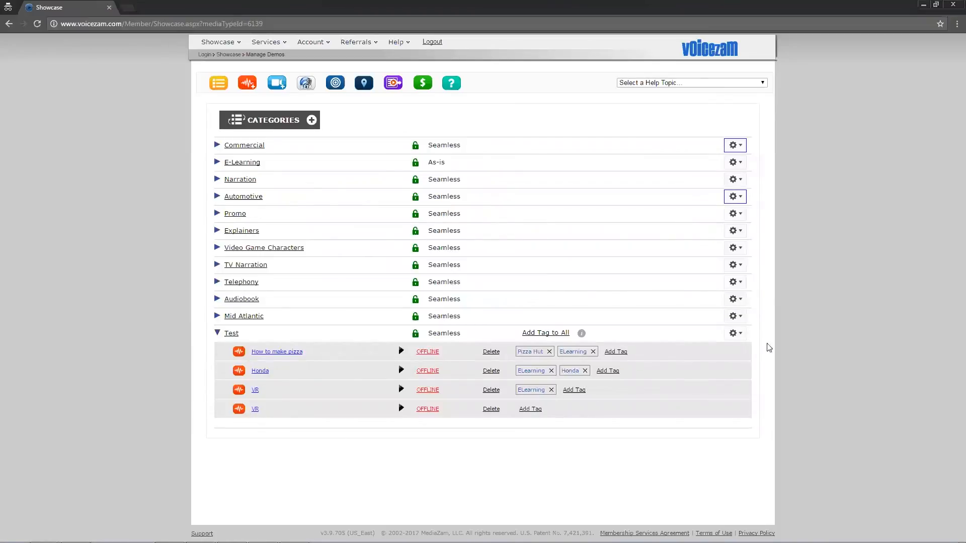
Create a ZamLink for the Test category and dismiss the link window
{"action": "left_click", "coordinate": [743, 336]}
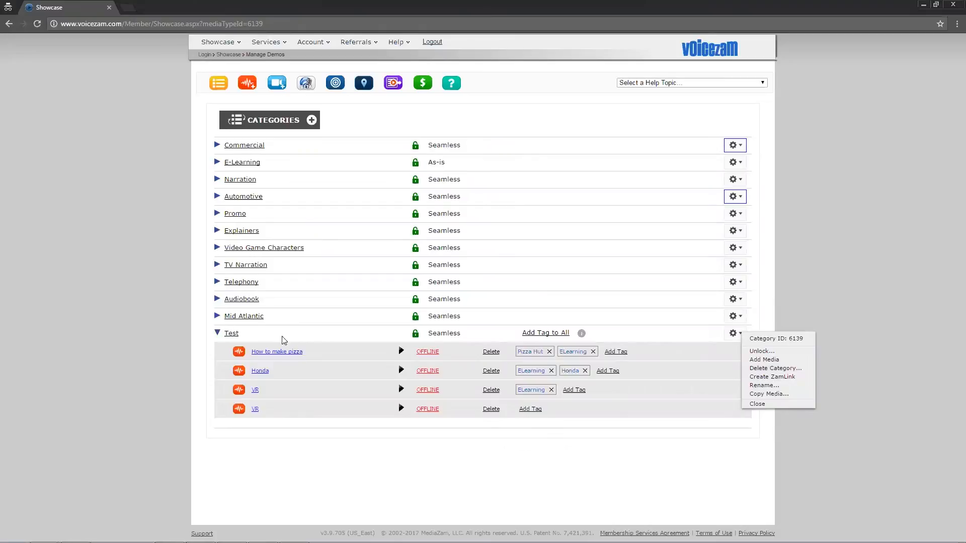
{"action": "left_click", "coordinate": [781, 381]}
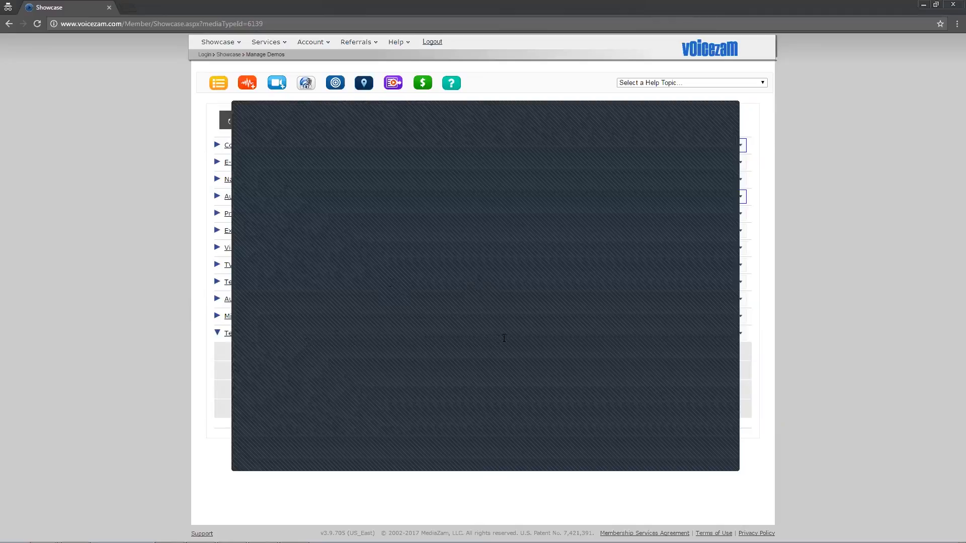
{"action": "left_click", "coordinate": [828, 111]}
Open the copied ZamLink in a new browser tab and pause the demo player's playback
{"action": "left_click", "coordinate": [135, 7]}
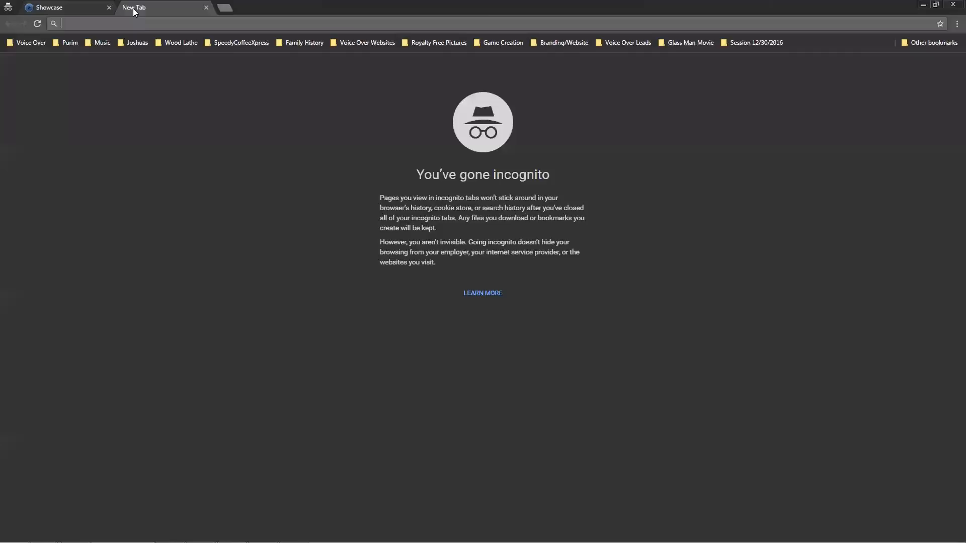
{"action": "type", "text": "http://SamuelFleming.voicezam.com/?m=6139&p=Test"}
{"action": "key", "text": "Return"}
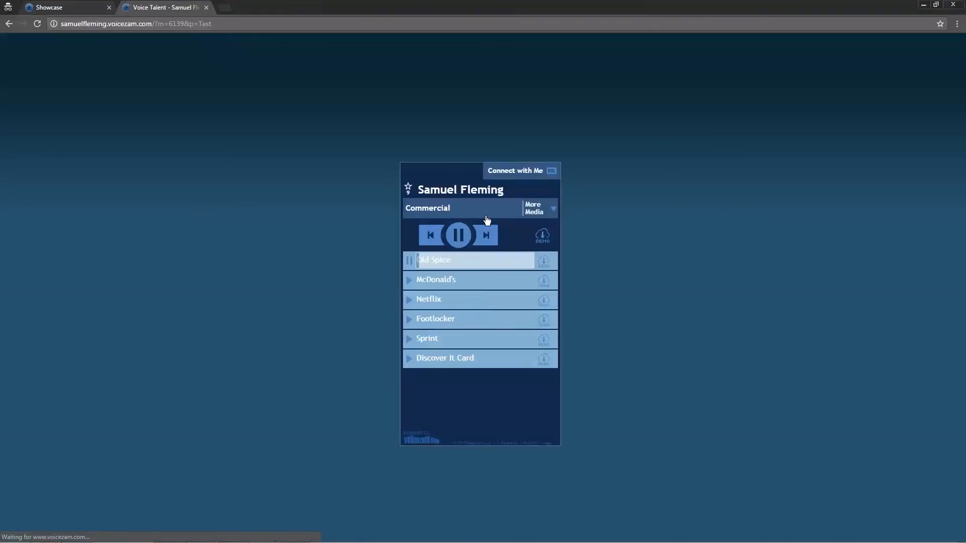
{"action": "left_click", "coordinate": [459, 238]}
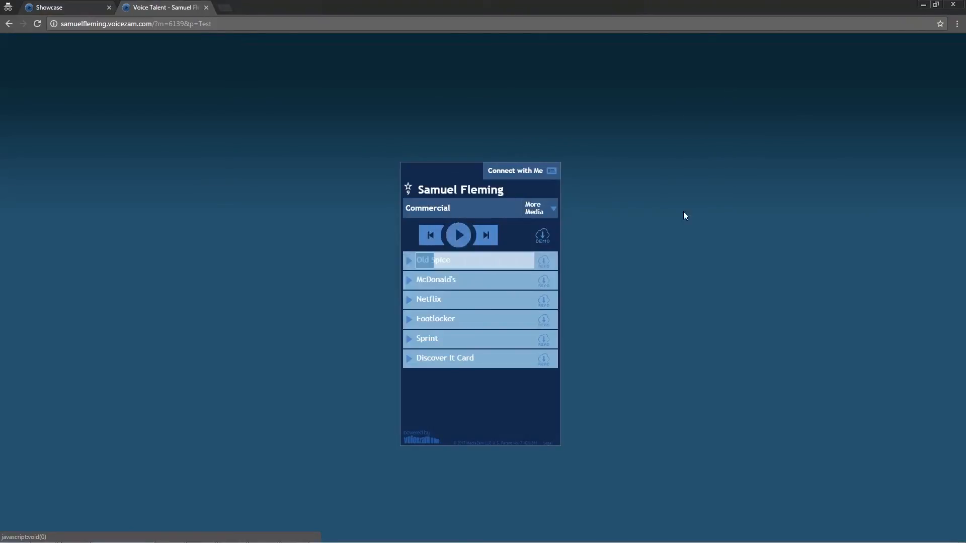
Return to the Showcase page, bring up the Test category's ZamLink window again and dismiss it
{"action": "left_click", "coordinate": [45, 7]}
{"action": "left_click", "coordinate": [735, 334]}
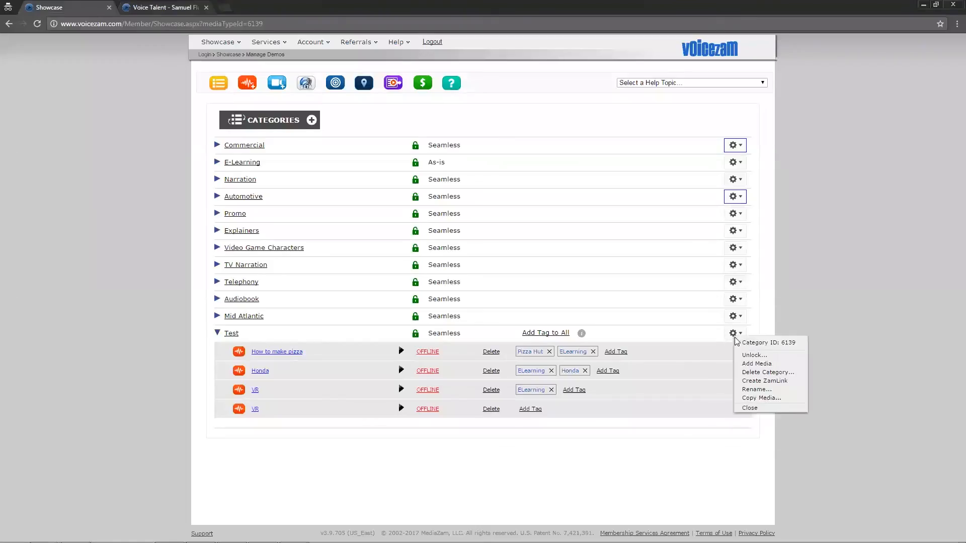
{"action": "left_click", "coordinate": [760, 382]}
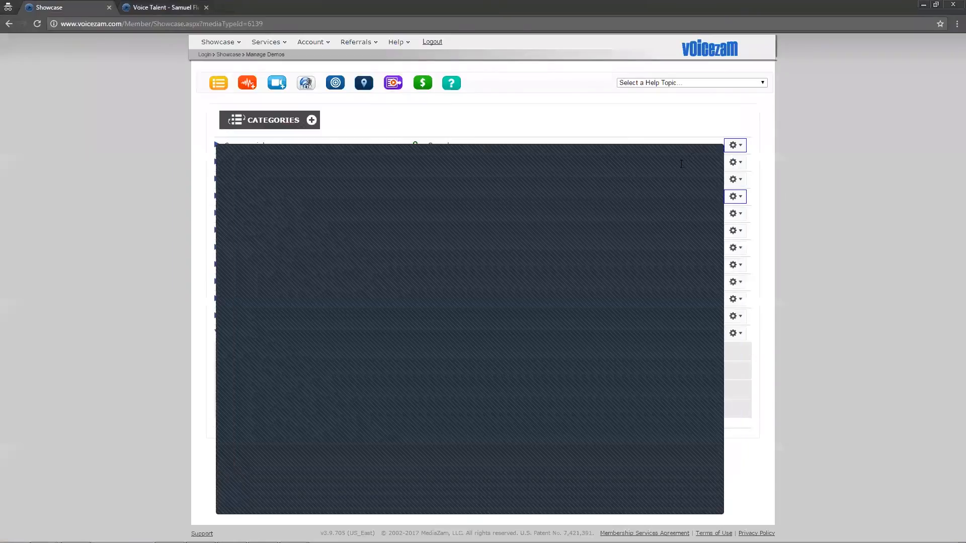
{"action": "left_click", "coordinate": [710, 149]}
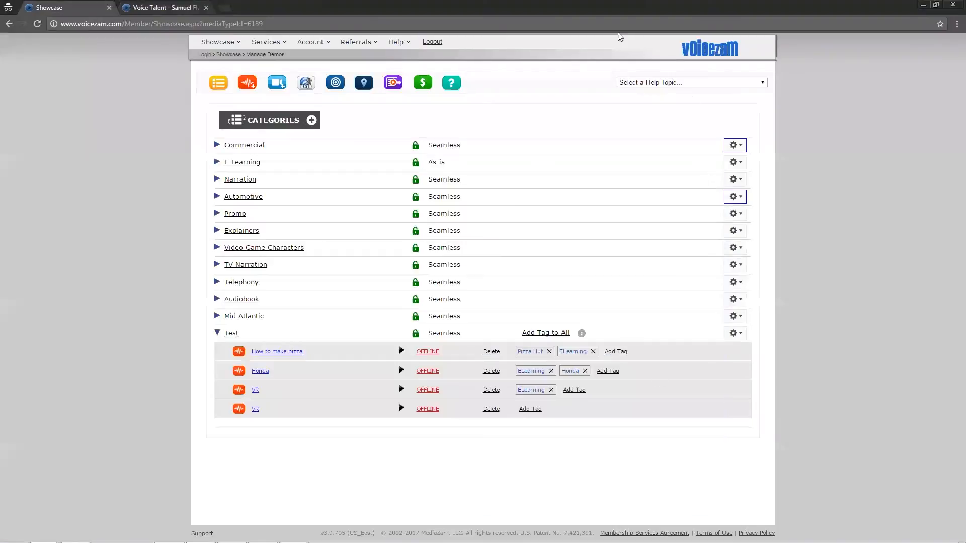
Switch to the demo player page, look through its list of other media and hide the list again
{"action": "left_click", "coordinate": [180, 9]}
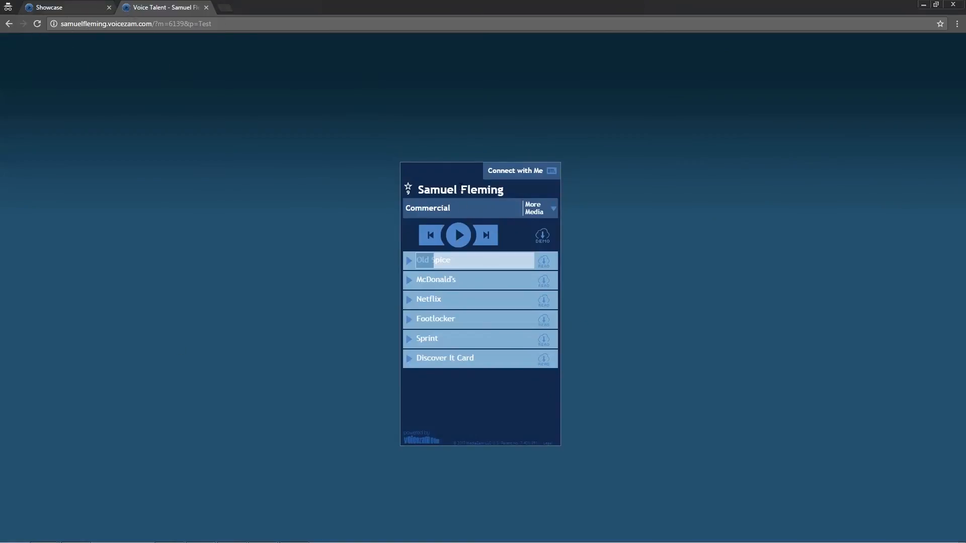
{"action": "left_click", "coordinate": [547, 209]}
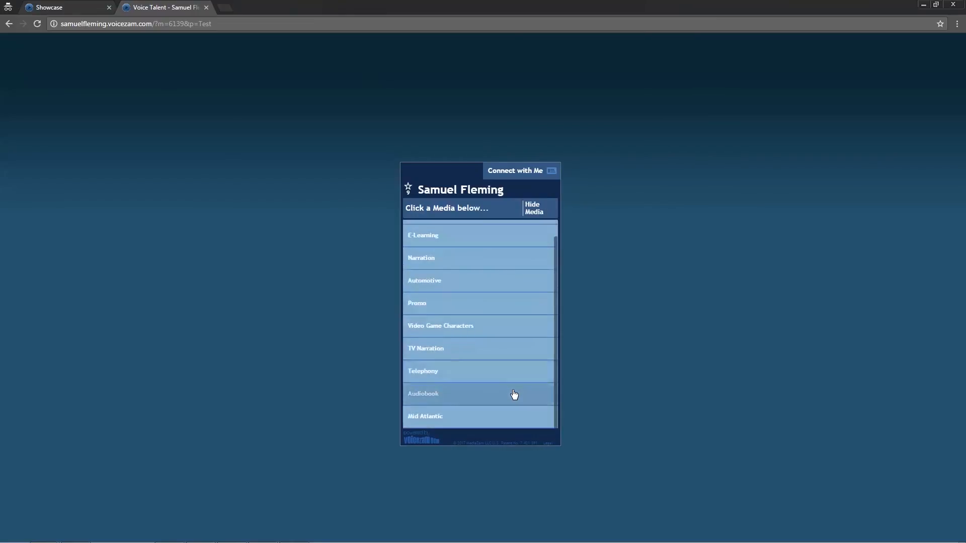
{"action": "left_click", "coordinate": [535, 208]}
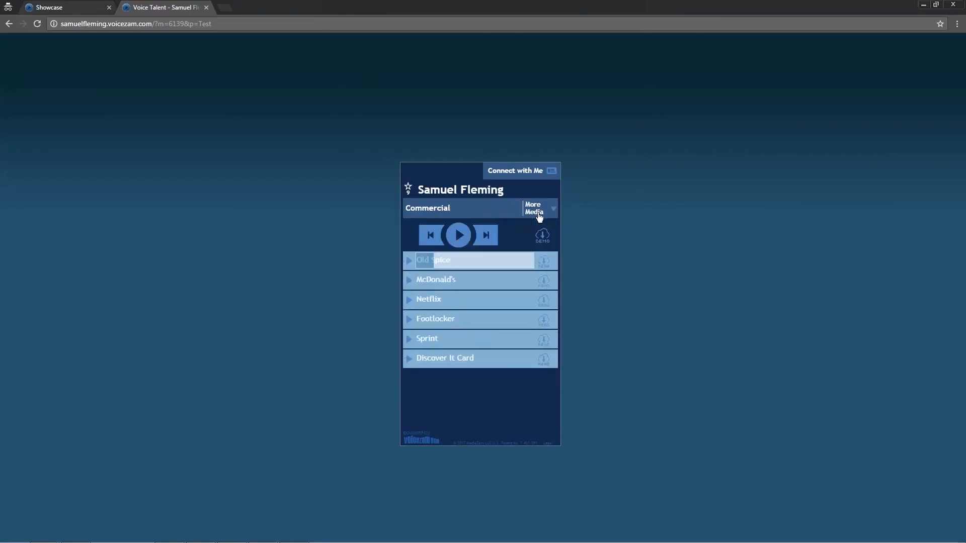
Unlock the Test category on the Showcase page, confirming that its playback may be temporarily disabled
{"action": "left_click", "coordinate": [79, 9]}
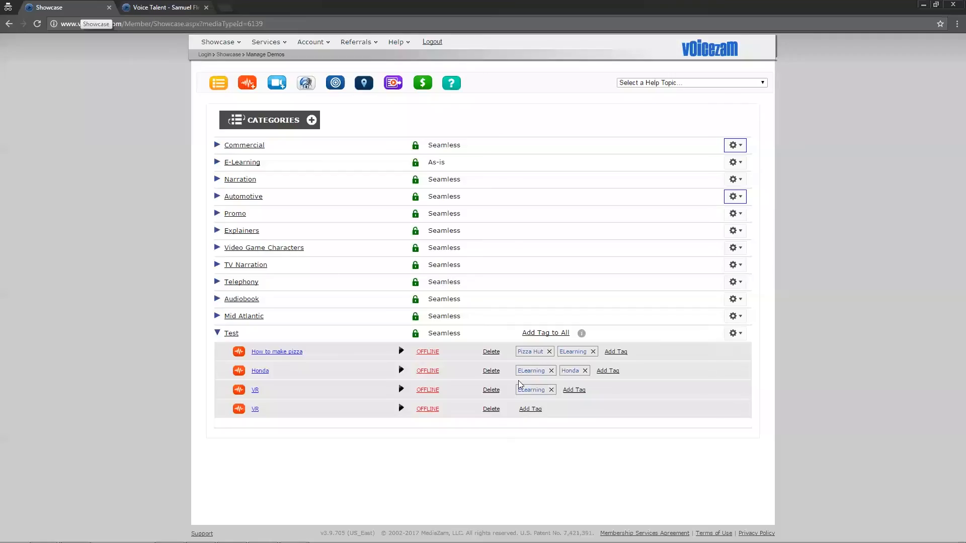
{"action": "left_click", "coordinate": [416, 335]}
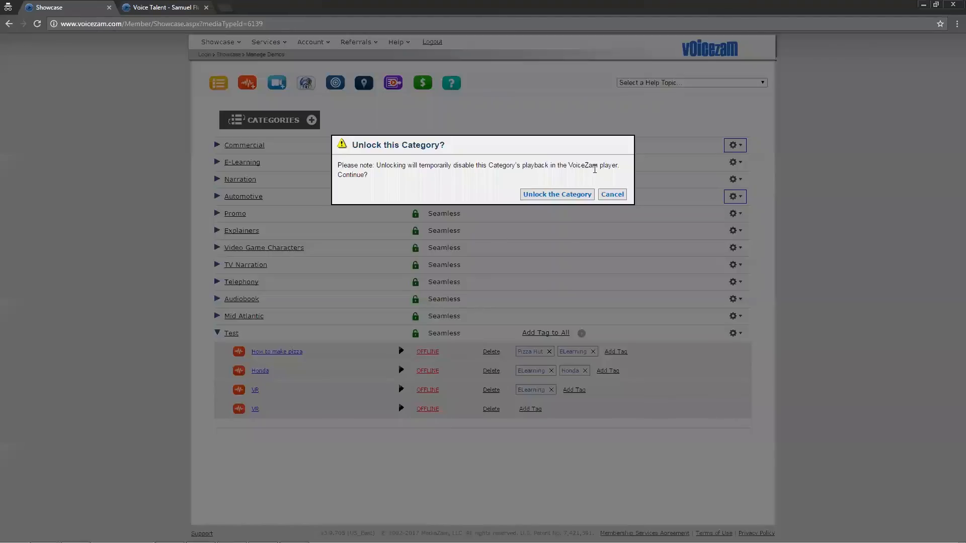
{"action": "left_click", "coordinate": [578, 194]}
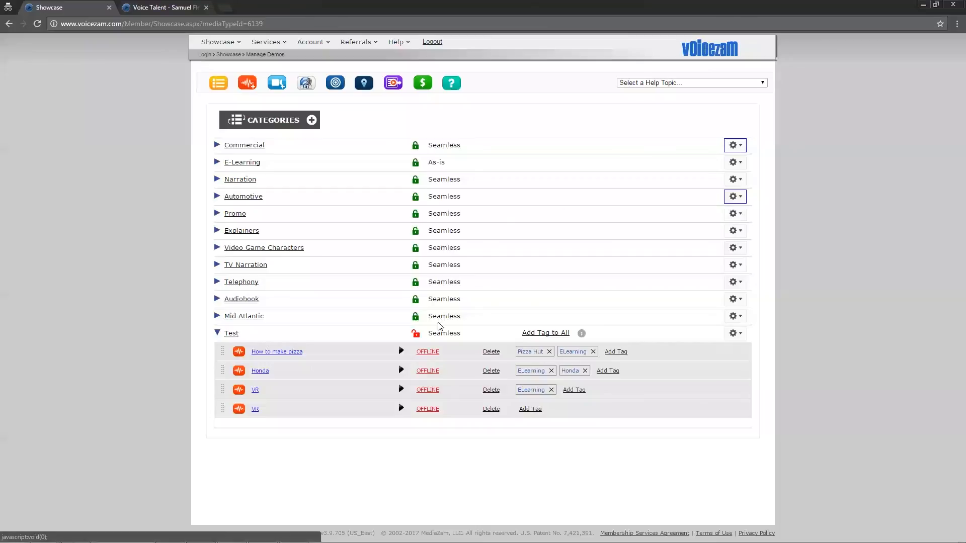
Set the How to make pizza and Honda reads online and lock the Test category again with Seamless playback
{"action": "left_click", "coordinate": [427, 371]}
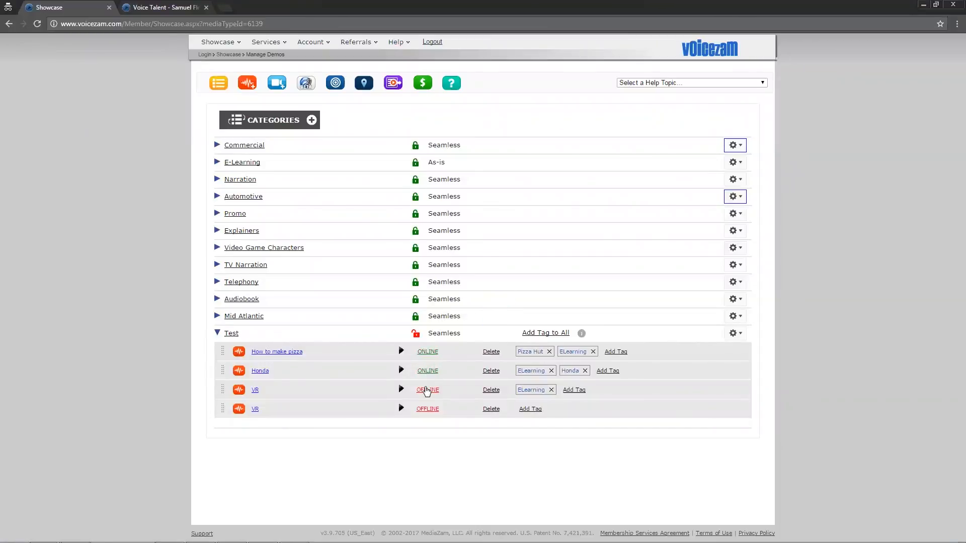
{"action": "left_click", "coordinate": [415, 334]}
{"action": "left_click", "coordinate": [558, 233]}
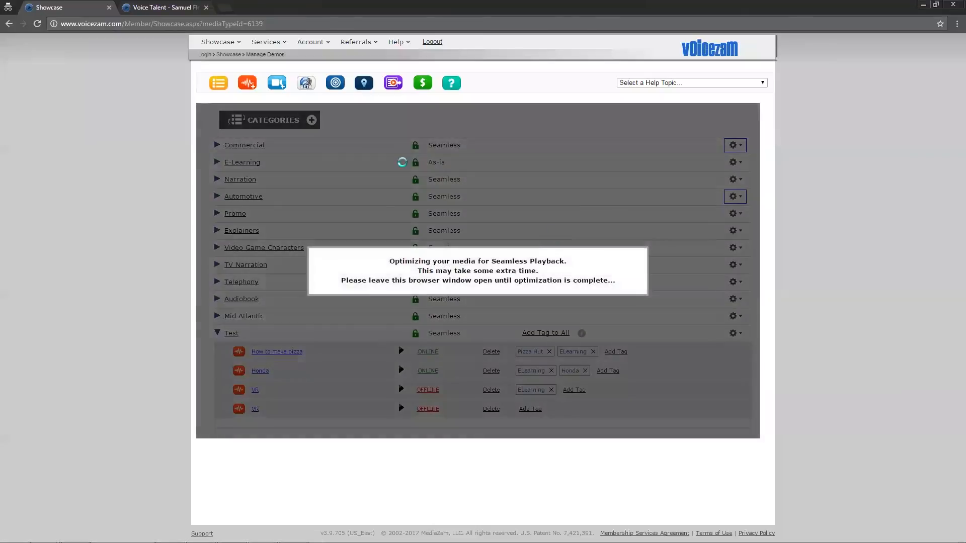
Reload the Test category's ZamLink page, pause its playback and check the player's media list for the Test category
{"action": "left_click", "coordinate": [161, 8]}
{"action": "left_click", "coordinate": [169, 25]}
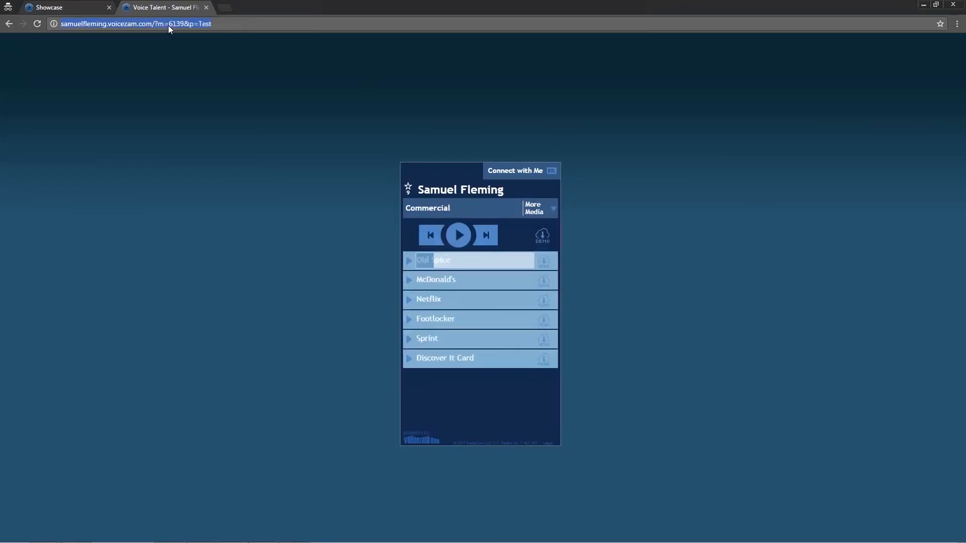
{"action": "key", "text": "Return"}
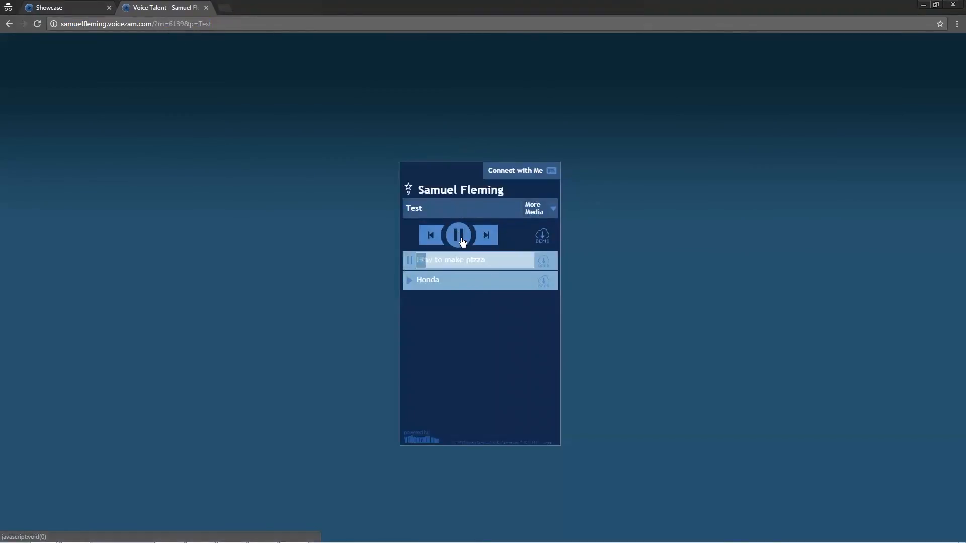
{"action": "left_click", "coordinate": [463, 242]}
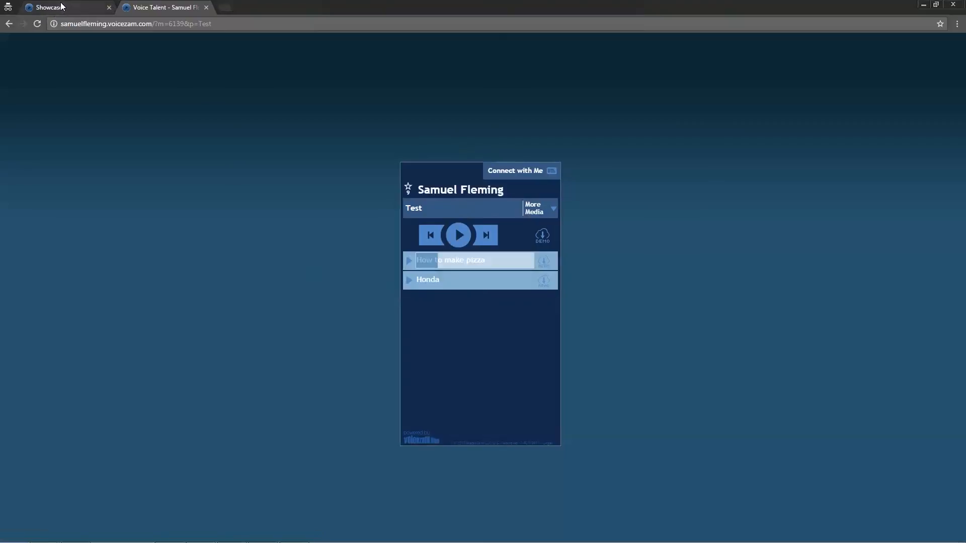
{"action": "left_click", "coordinate": [550, 209]}
{"action": "scroll", "coordinate": [524, 292], "scroll_direction": "down", "scroll_amount": 2}
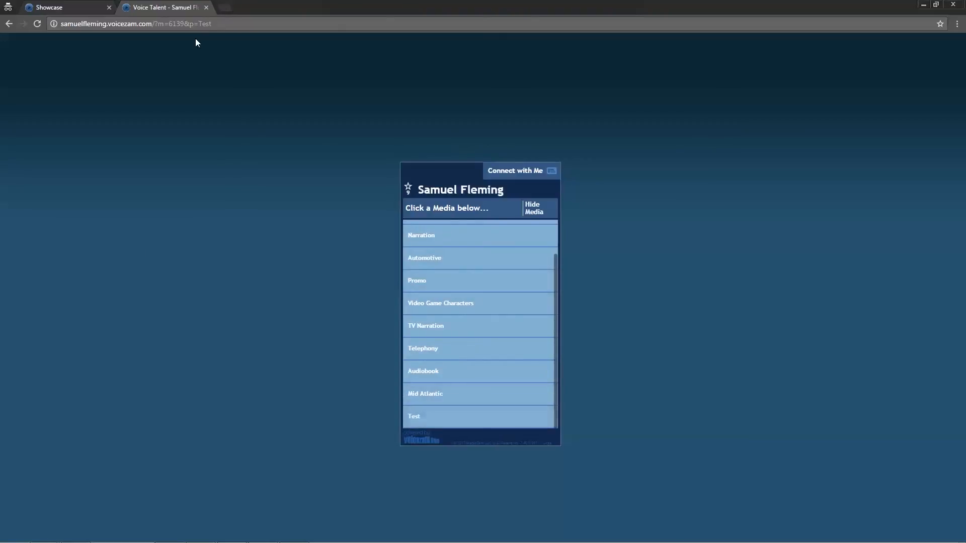
Delete the Test category permanently from the Showcase, confirming the deletion
{"action": "left_click", "coordinate": [51, 6]}
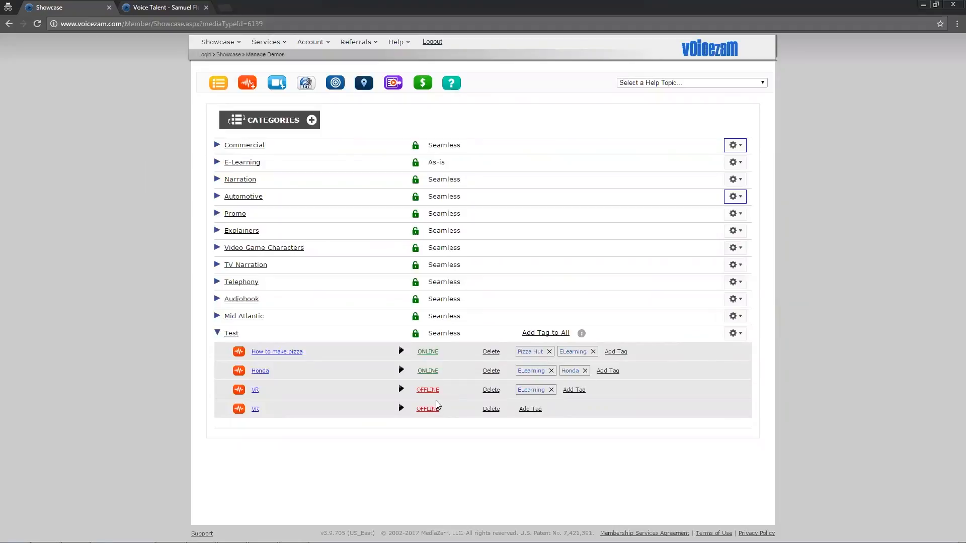
{"action": "left_click", "coordinate": [735, 333]}
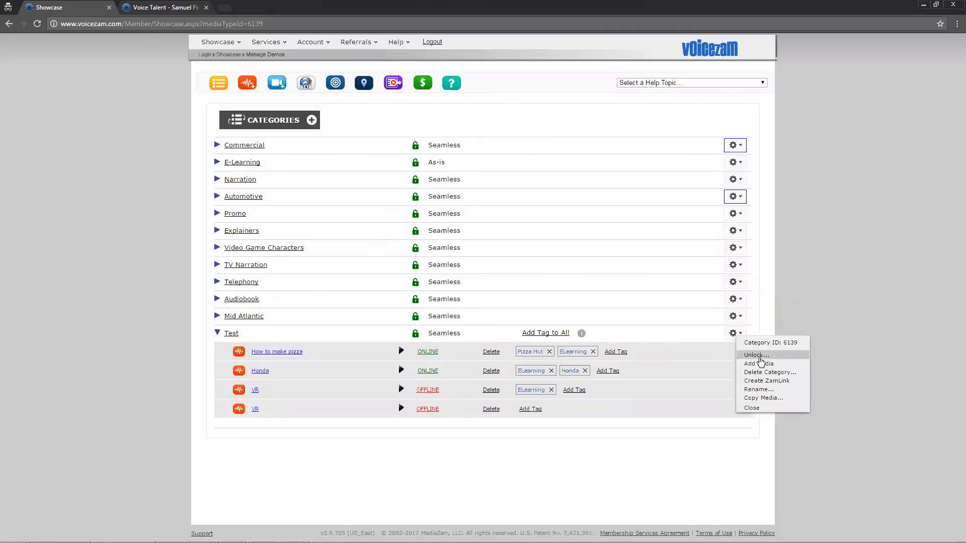
{"action": "left_click", "coordinate": [766, 373]}
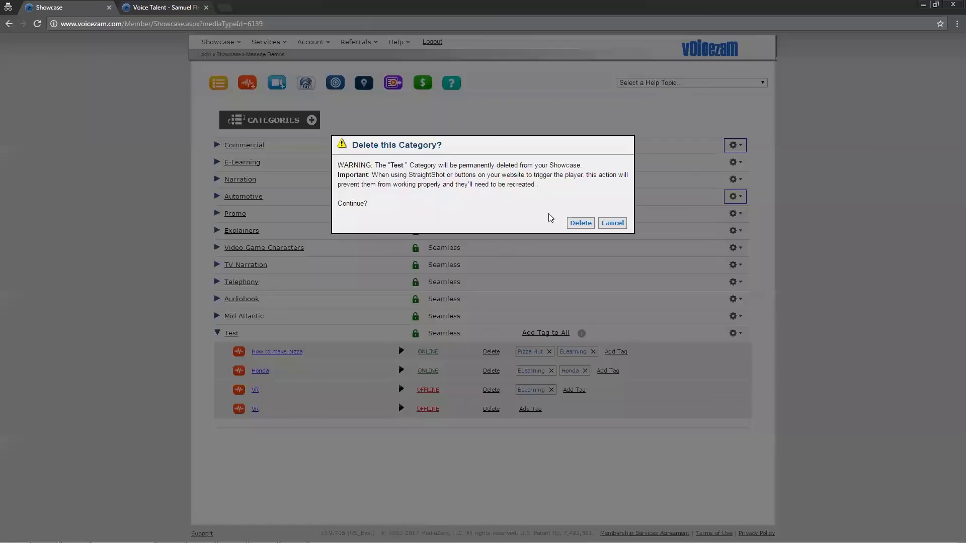
{"action": "left_click", "coordinate": [582, 224]}
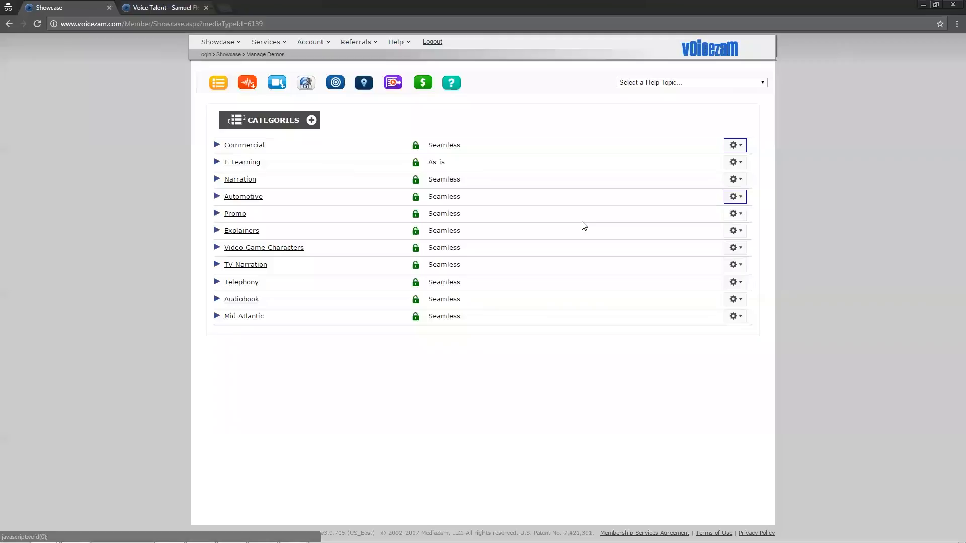